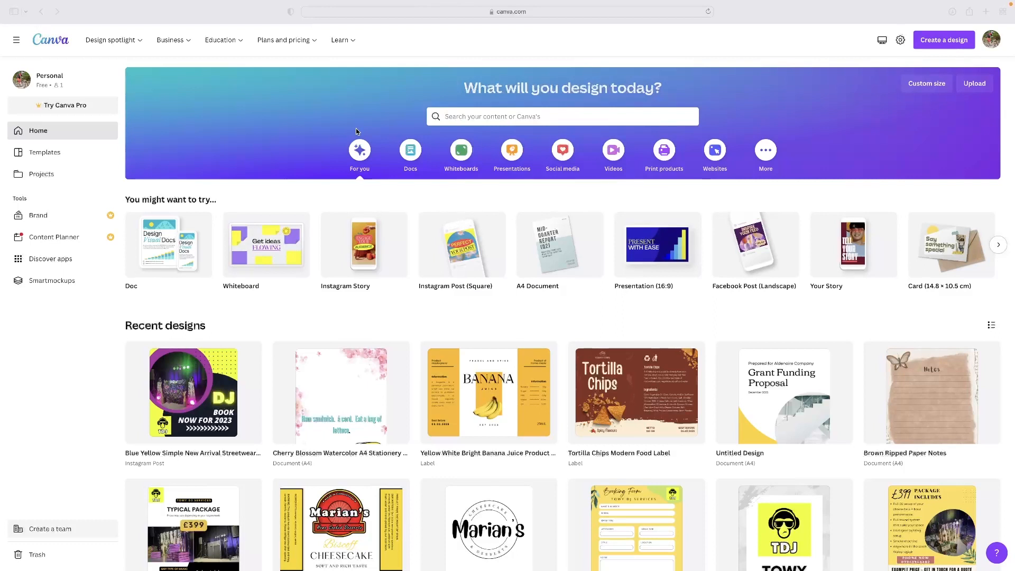
# Sign out of the account and sign back in with Google
pyautogui.click(991, 40)
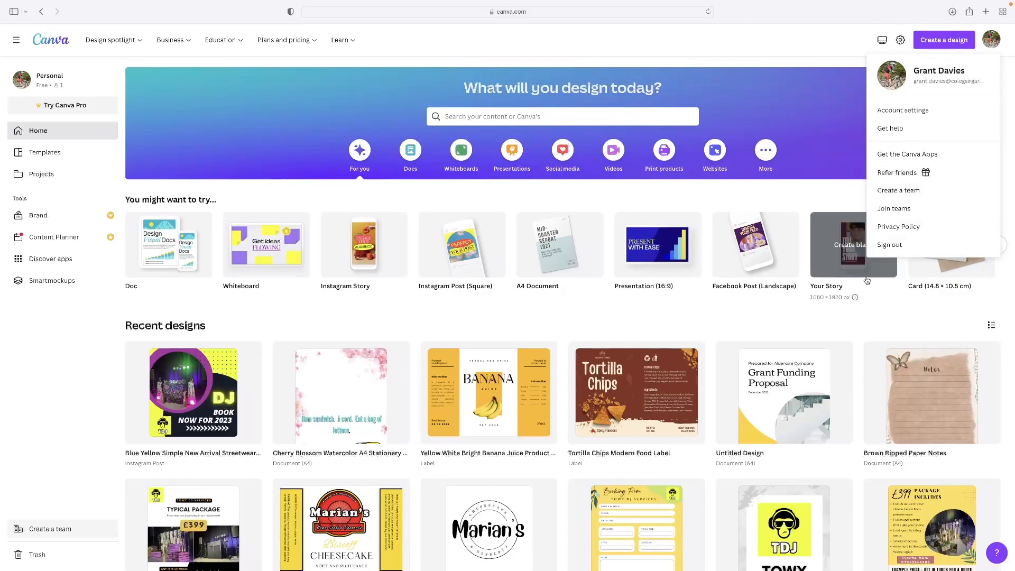
pyautogui.click(901, 245)
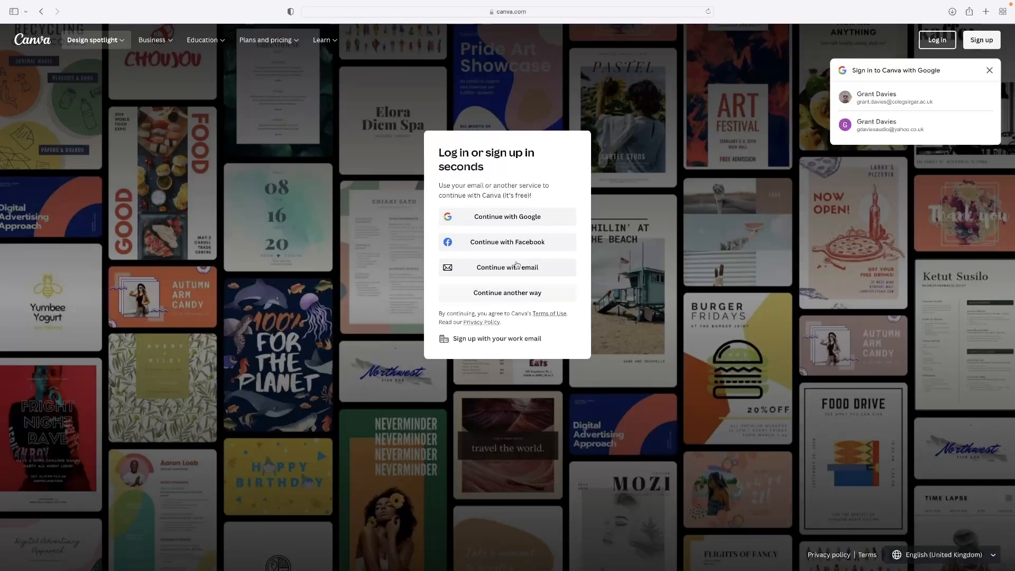
pyautogui.click(519, 217)
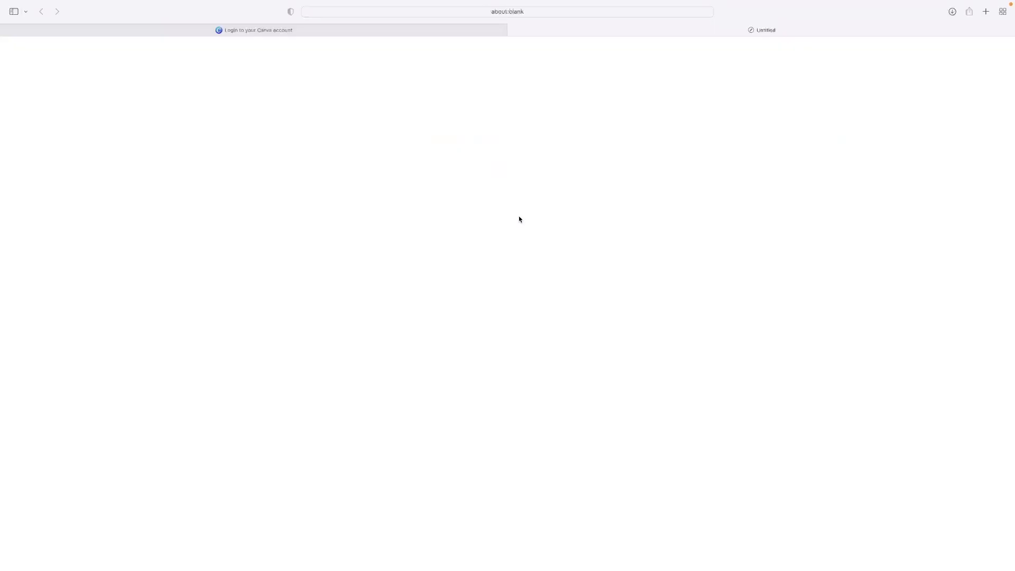
pyautogui.click(513, 294)
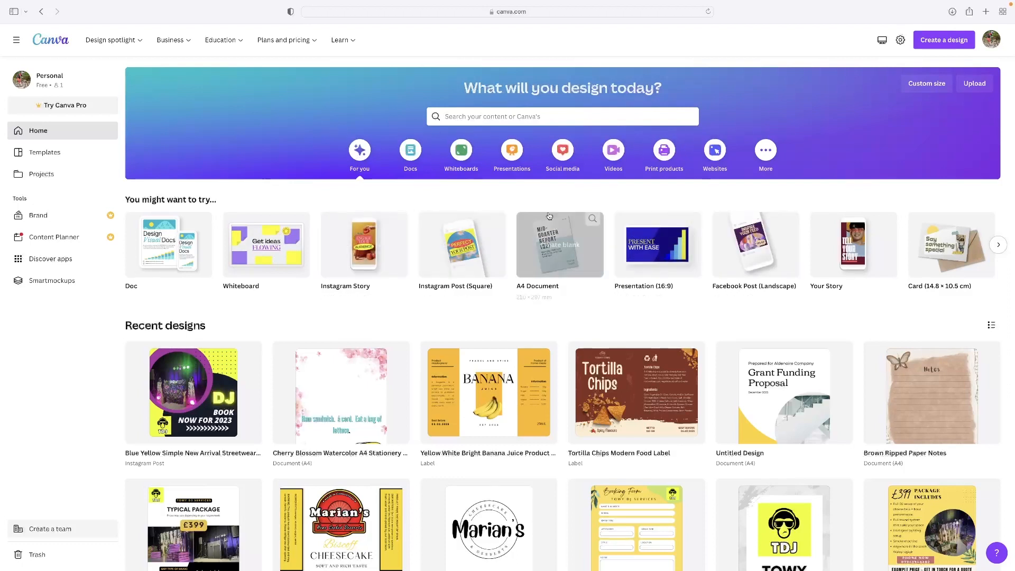
# Look through the design types offered under the More category on the home page
pyautogui.click(761, 153)
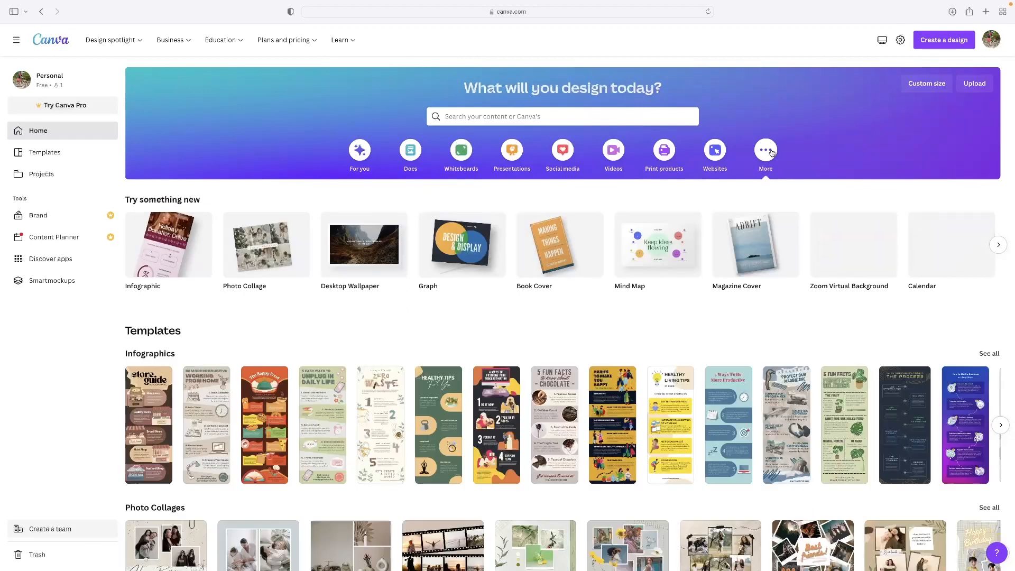
pyautogui.hscroll(8, 687, 259)
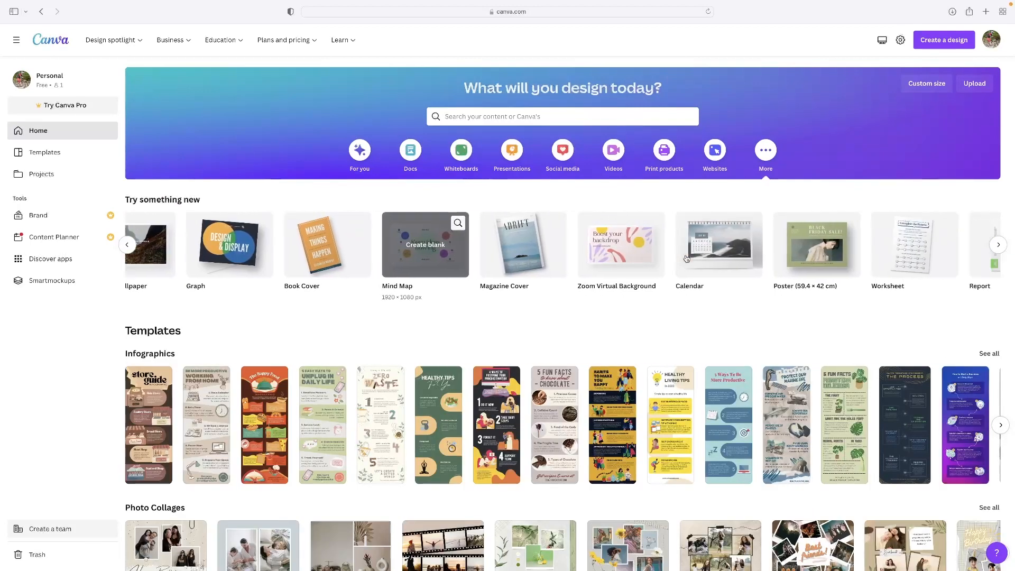
pyautogui.hscroll(10, 686, 259)
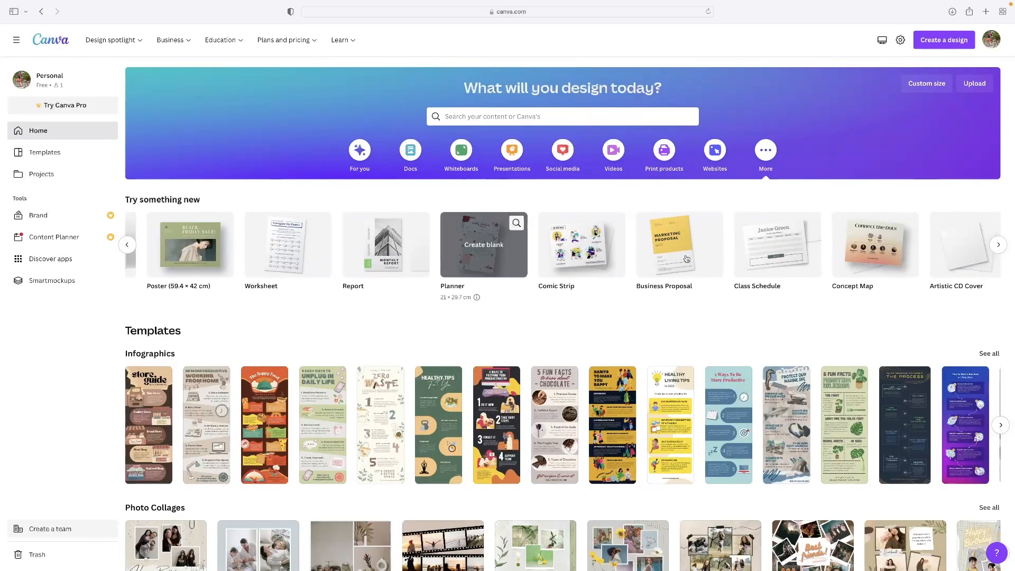
pyautogui.hscroll(10, 686, 259)
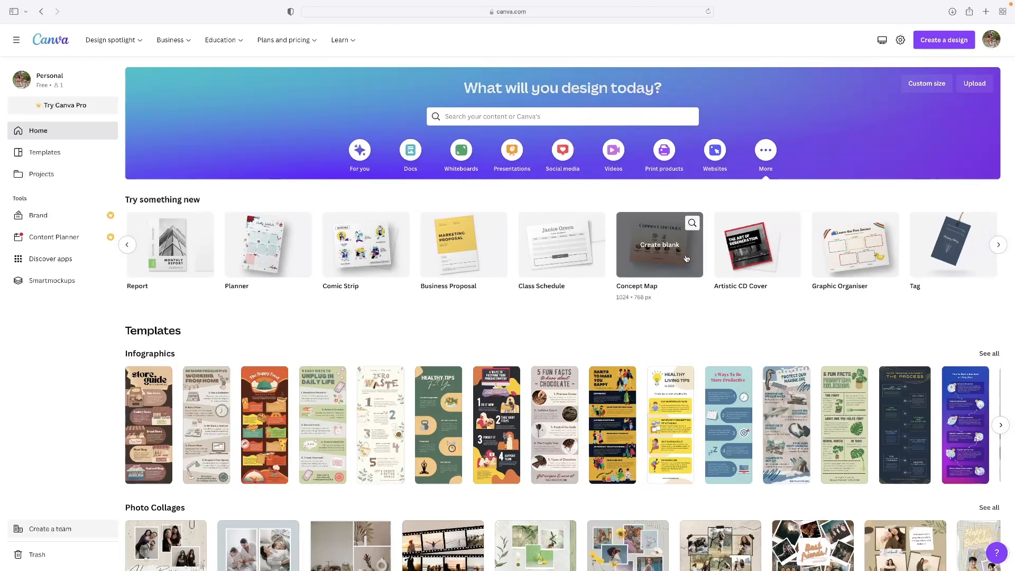
pyautogui.hscroll(5, 686, 259)
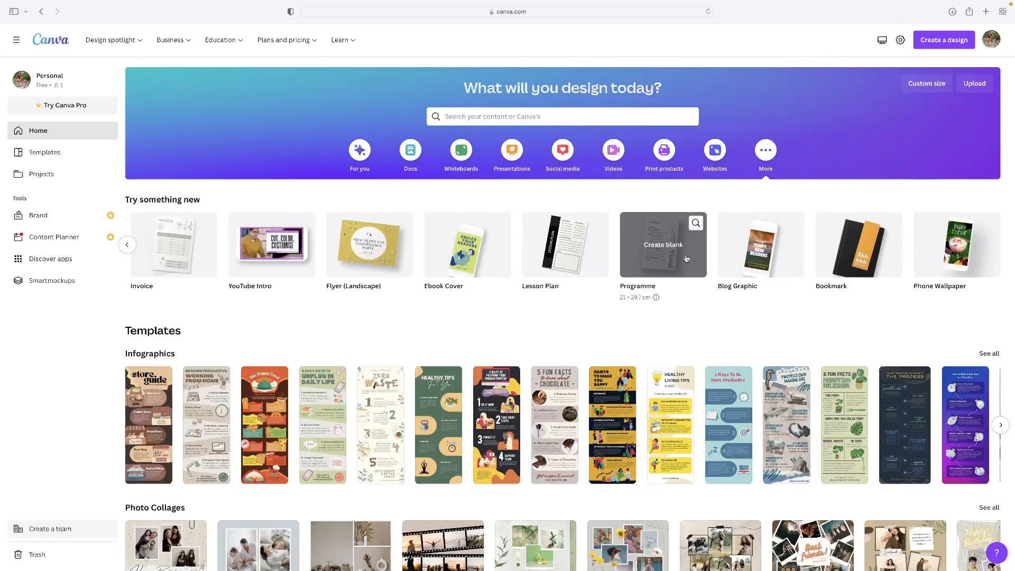
pyautogui.hscroll(-10, 686, 259)
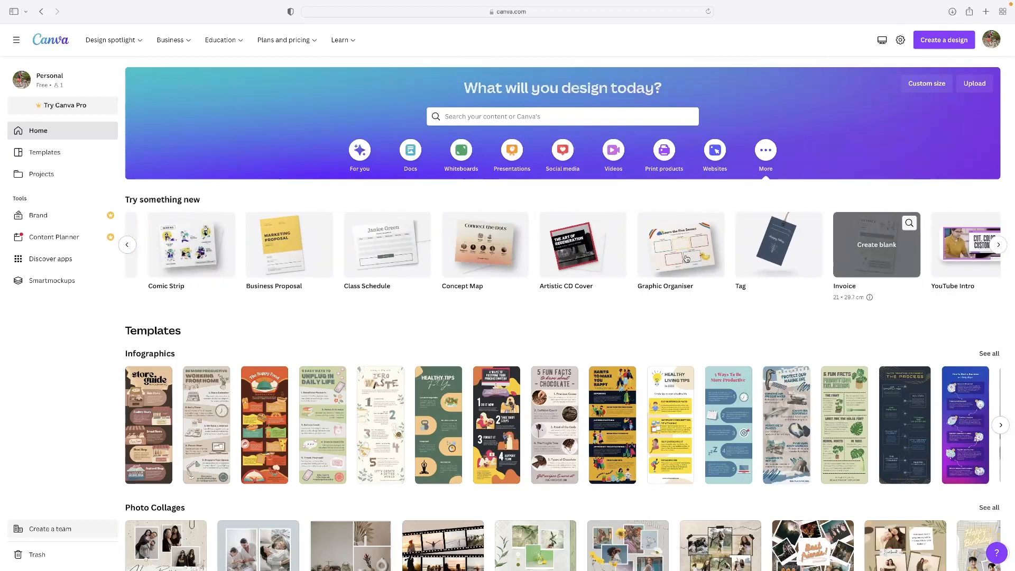
pyautogui.hscroll(-10, 686, 259)
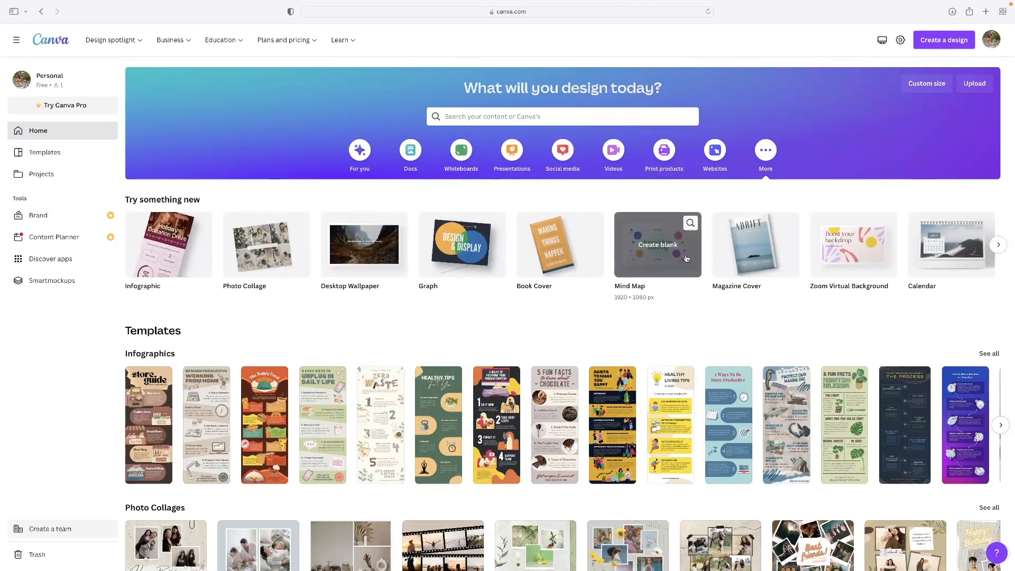
pyautogui.hscroll(-10, 687, 259)
# Create a blank Phone Wallpaper design from the suggested design types
pyautogui.hscroll(5, 655, 288)
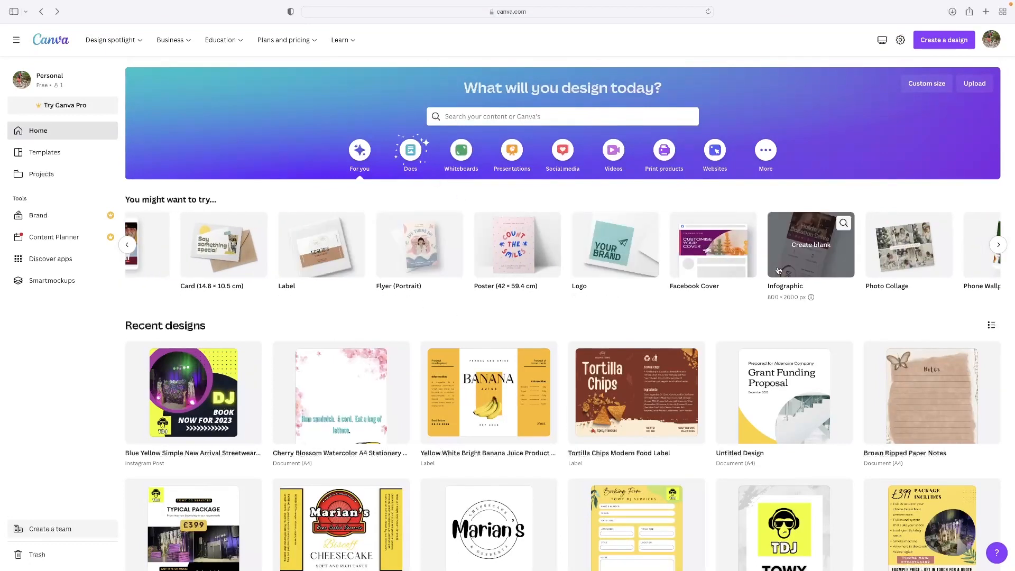
pyautogui.hscroll(5, 740, 251)
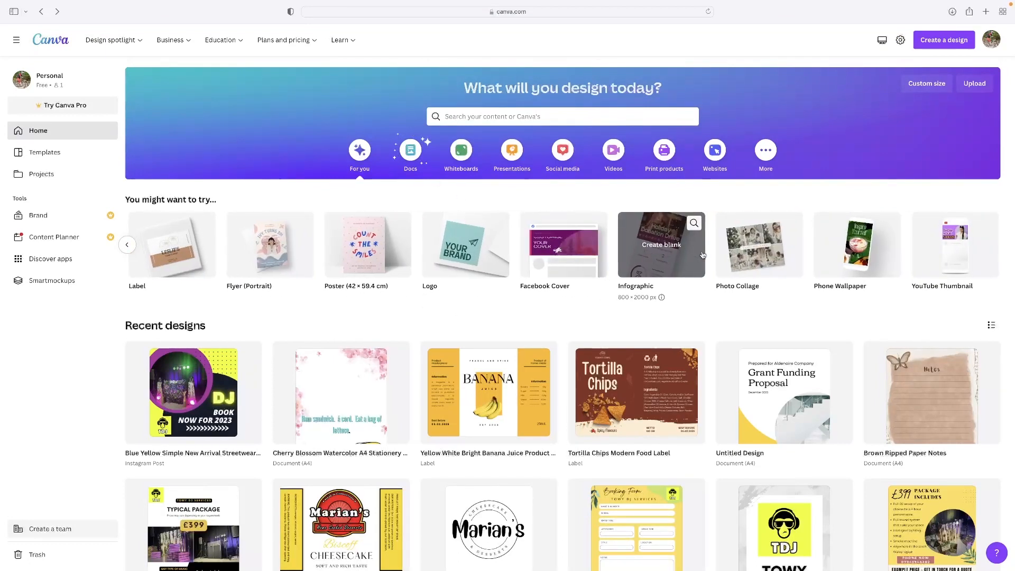
pyautogui.click(871, 251)
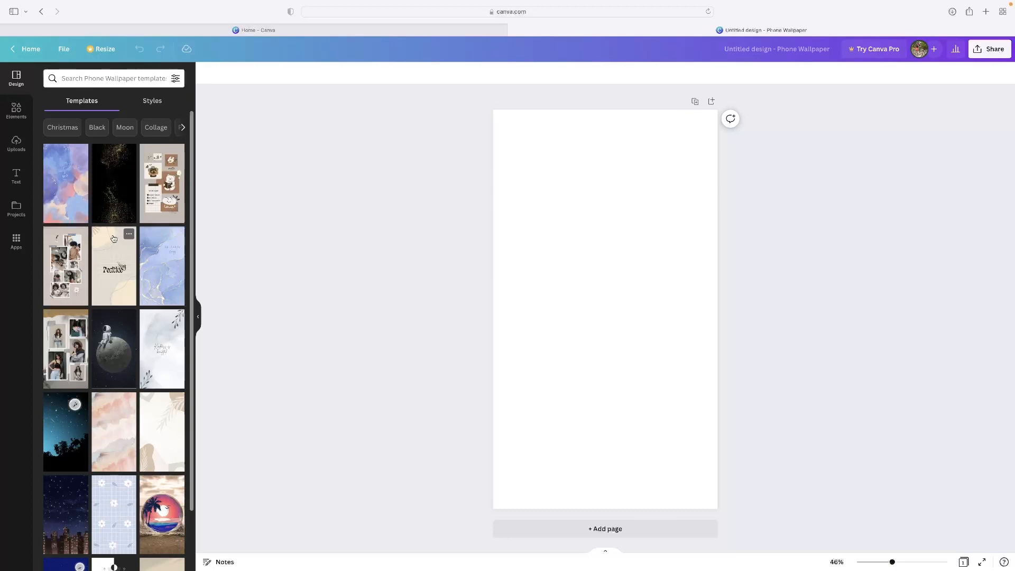
# Browse the Phone Wallpaper templates and apply the five-photo fashion collage with the torn brown paper strip
pyautogui.scroll(-15, 113, 218)
pyautogui.scroll(-3, 113, 239)
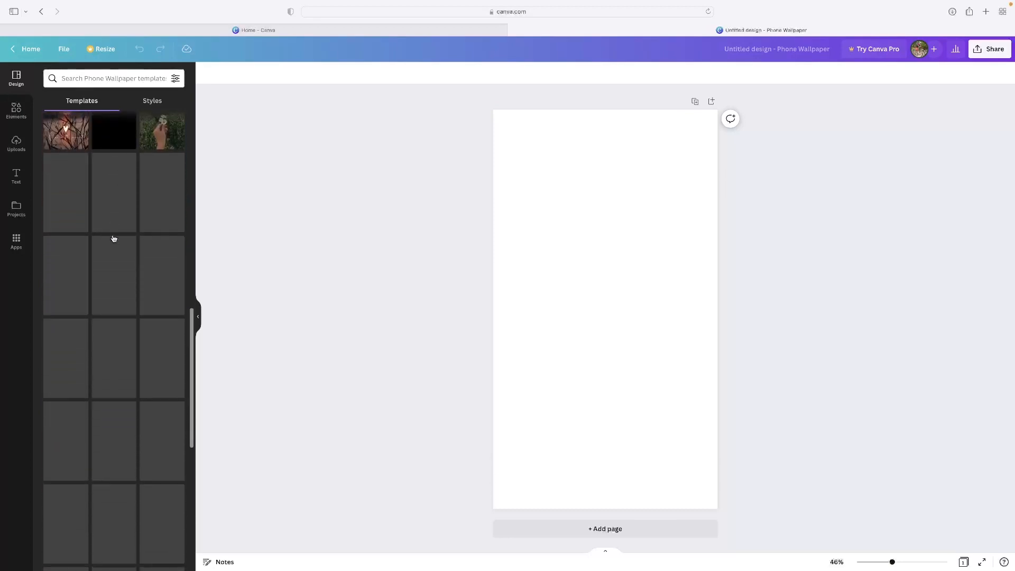
pyautogui.scroll(10, 113, 236)
pyautogui.scroll(2, 113, 235)
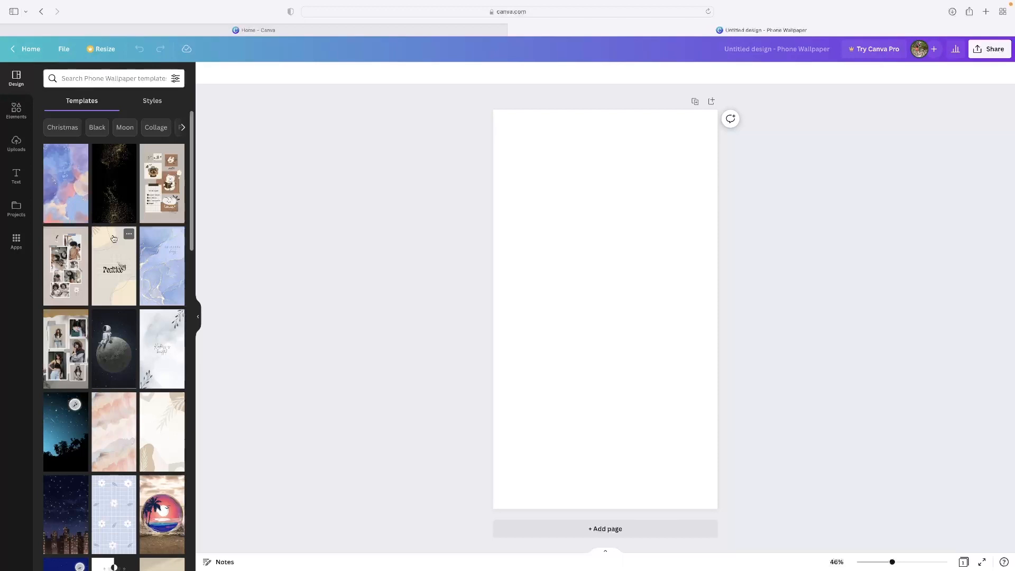
pyautogui.scroll(-2, 71, 239)
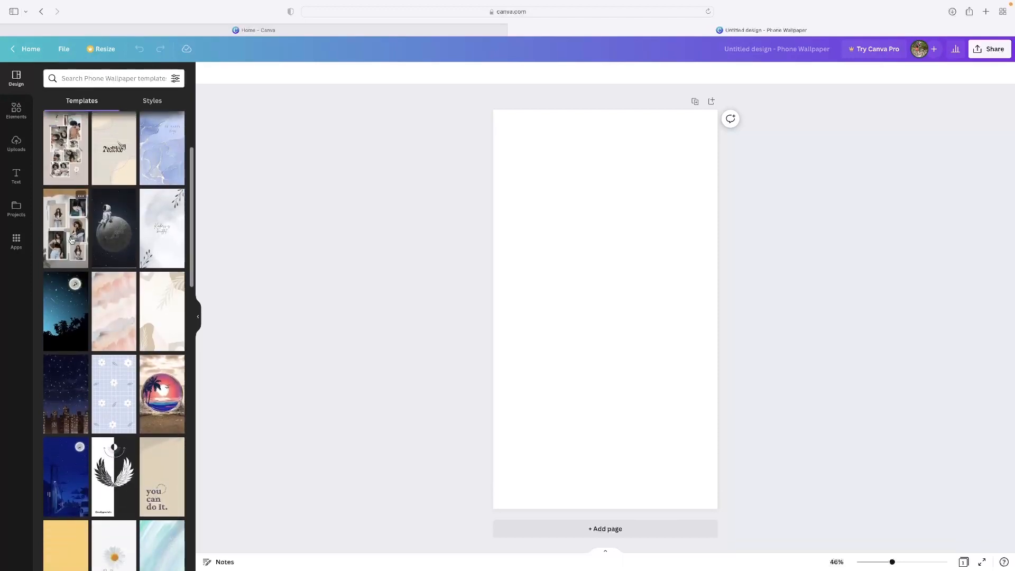
pyautogui.click(71, 239)
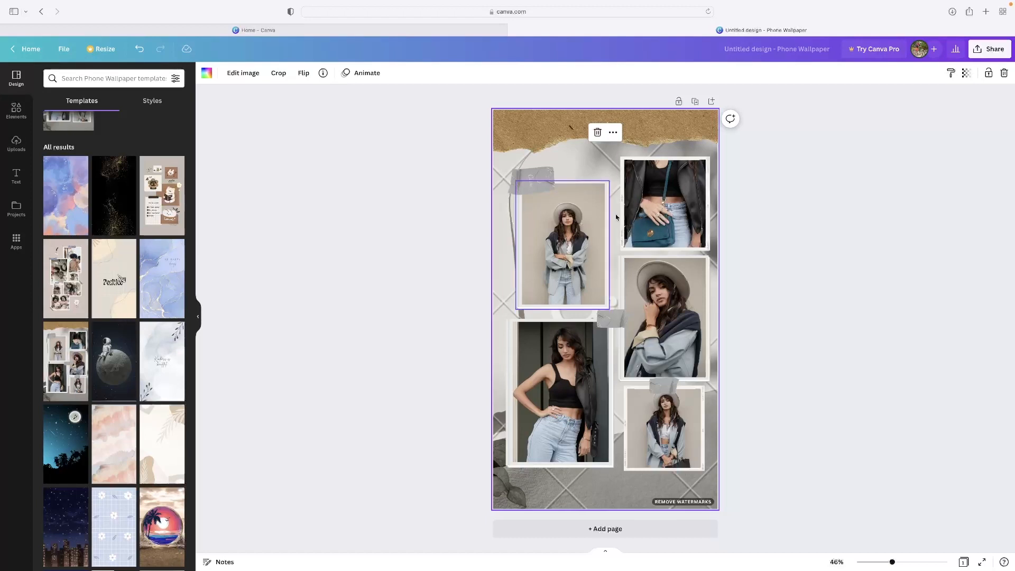
# Select individual collage photos and shift the large lower-left photo slightly down and to the right
pyautogui.click(544, 233)
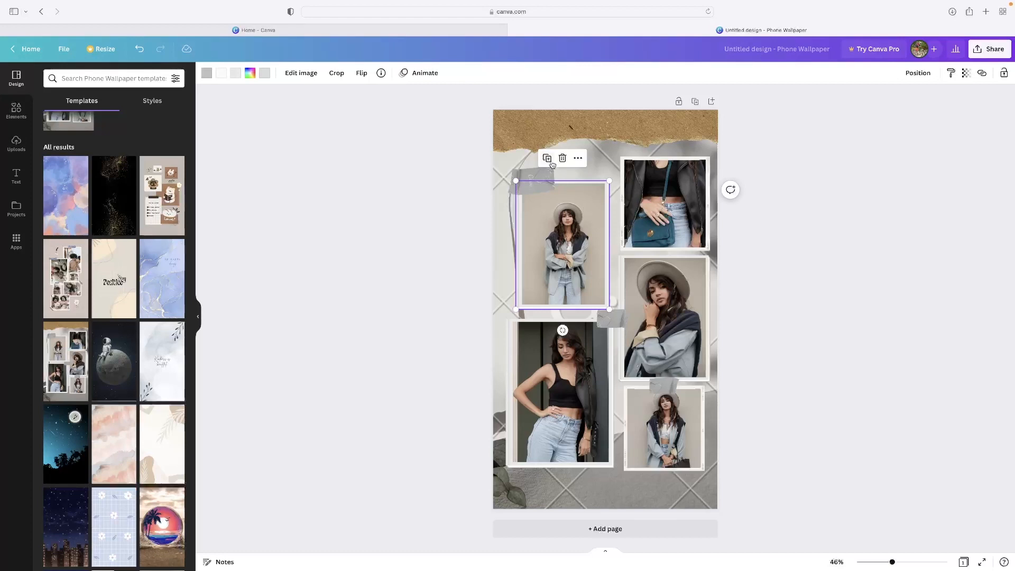
pyautogui.click(631, 229)
pyautogui.click(644, 318)
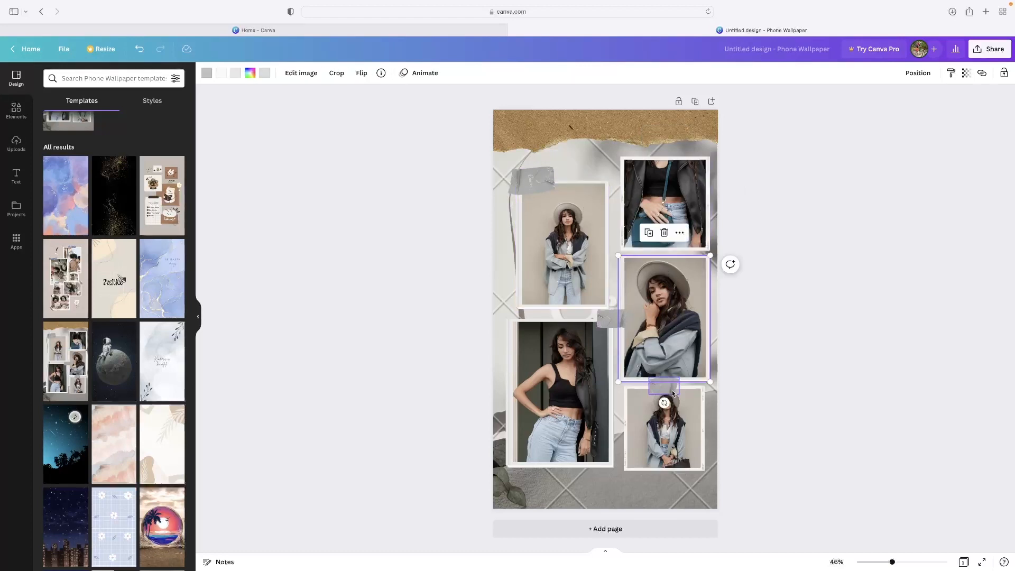
pyautogui.click(667, 421)
pyautogui.moveTo(585, 397); pyautogui.dragTo(590, 411)
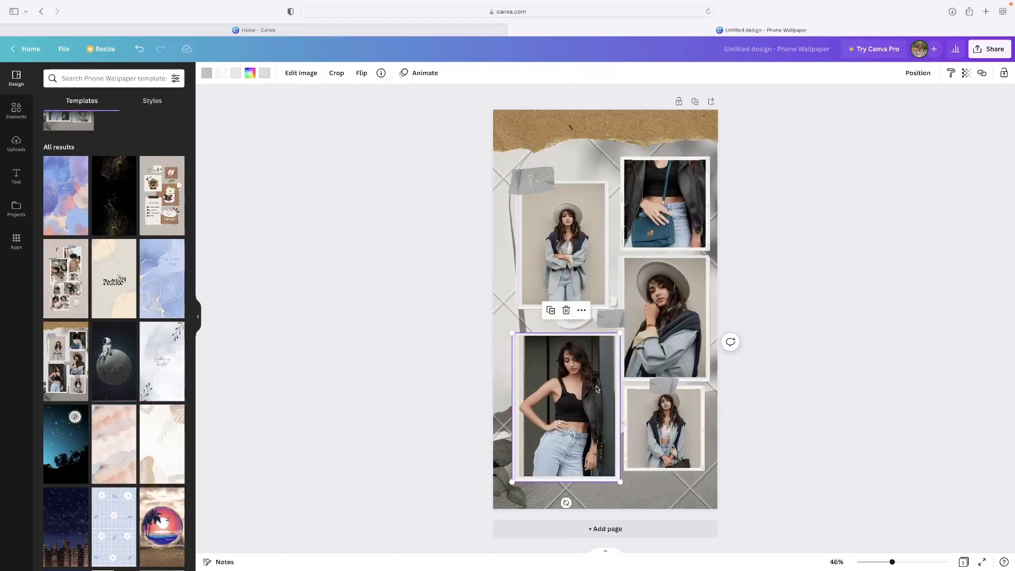
# Move the collage's upper-left photo slightly upward and shrink it from its lower-left corner
pyautogui.click(568, 248)
pyautogui.click(673, 187)
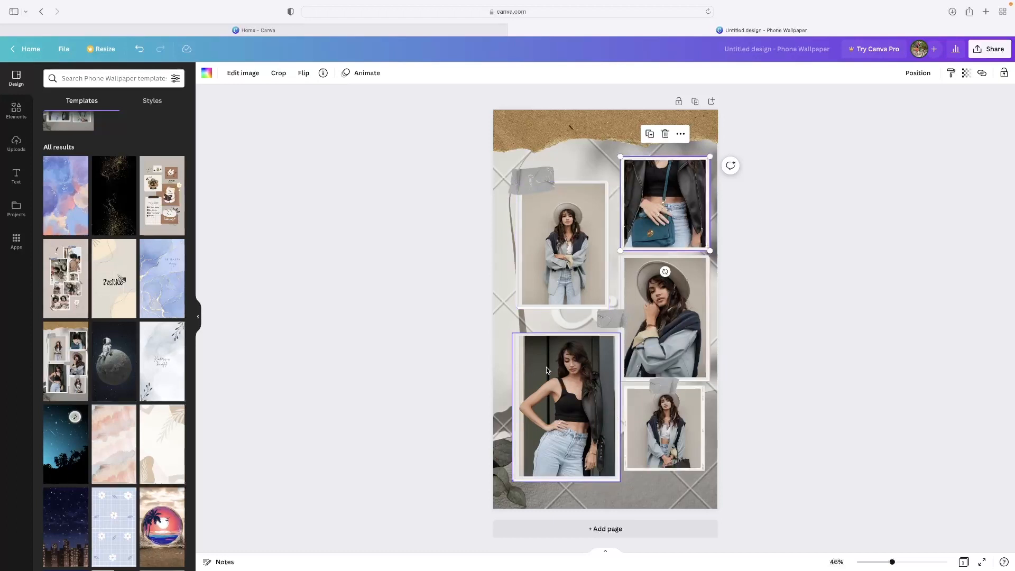
pyautogui.moveTo(578, 260); pyautogui.dragTo(572, 244)
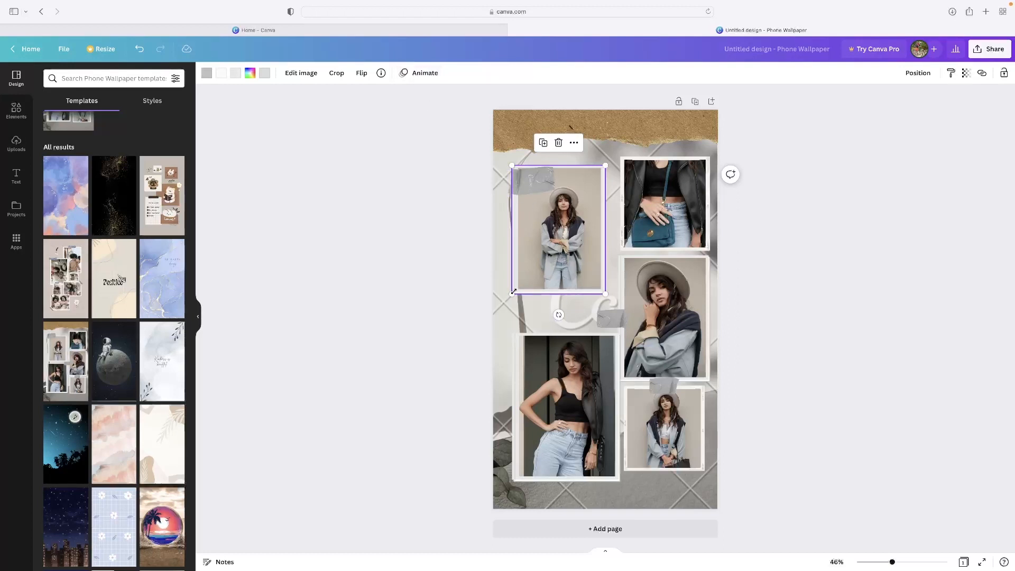
pyautogui.moveTo(512, 292)
pyautogui.mouseDown()
pyautogui.moveTo(565, 252)
pyautogui.moveTo(537, 258)
pyautogui.moveTo(491, 317)
pyautogui.moveTo(527, 272)
pyautogui.moveTo(520, 281)
pyautogui.mouseUp()
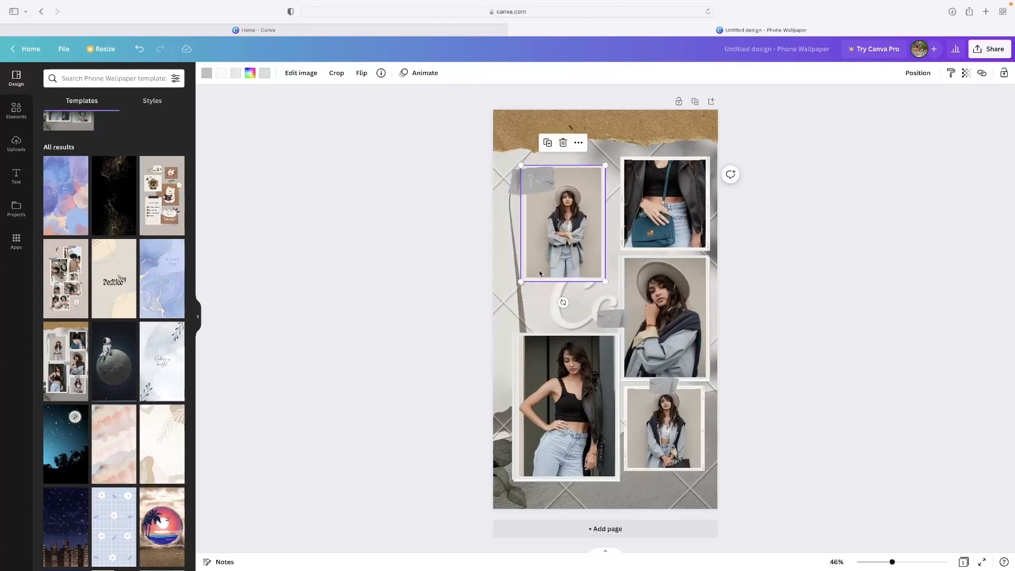
# Replace the design with the astronaut-on-the-moon template and open the image editing options for its starry background
pyautogui.click(114, 362)
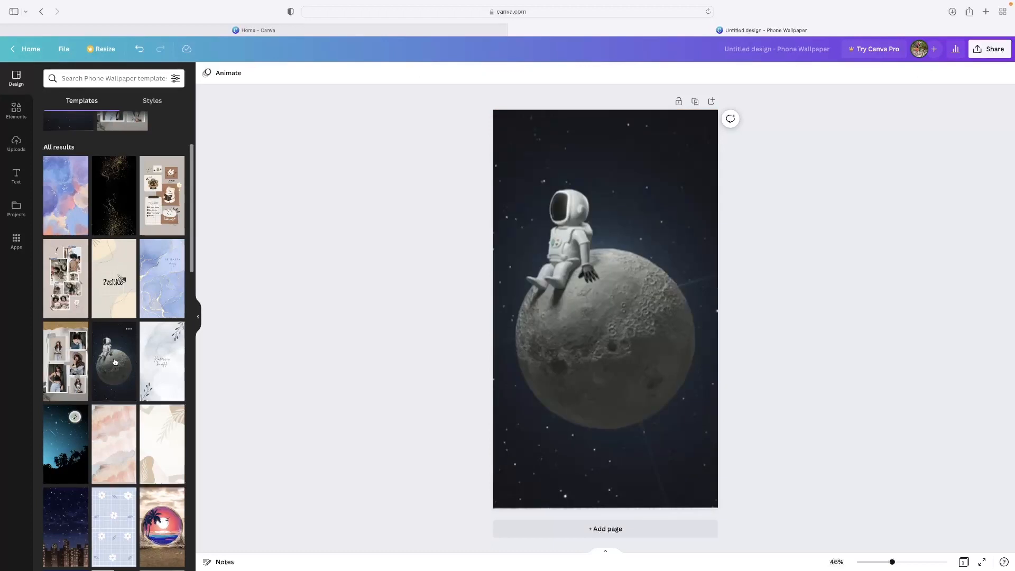
pyautogui.click(655, 166)
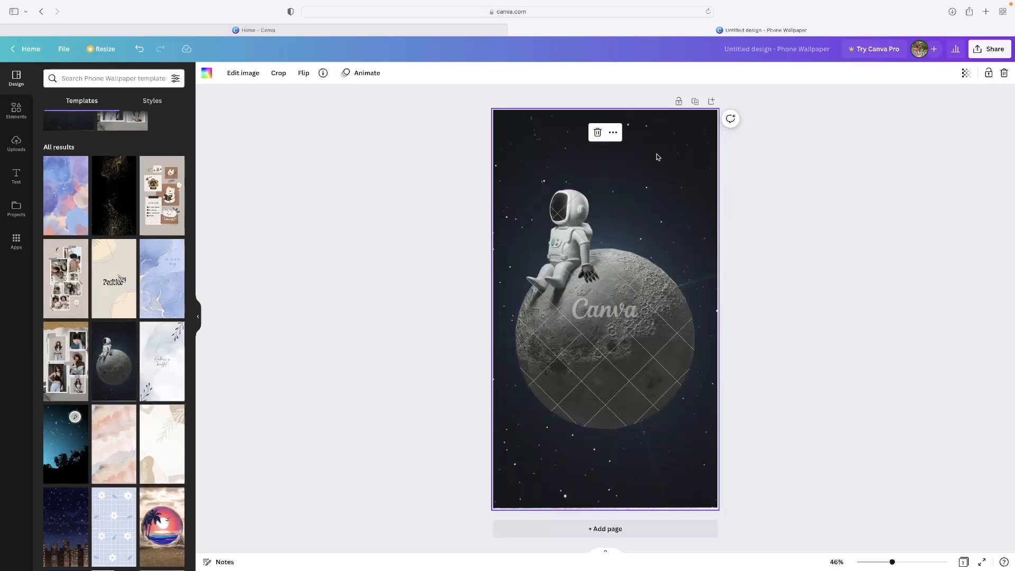
pyautogui.click(247, 77)
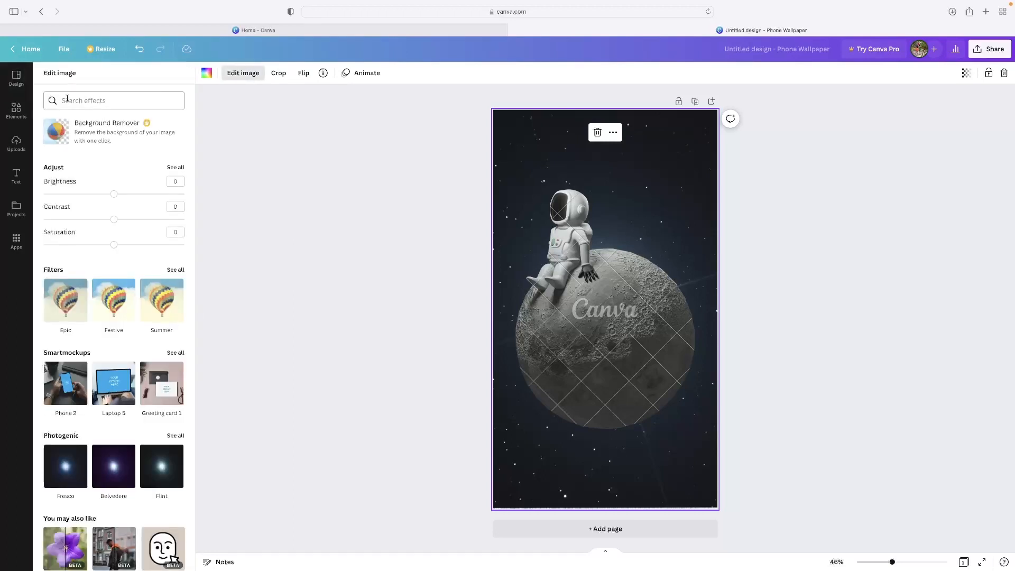
# Try the Letter Mosaic effect on the starry background, previewing its Colorize, Grayscale and ASCII styles
pyautogui.scroll(-5, 131, 244)
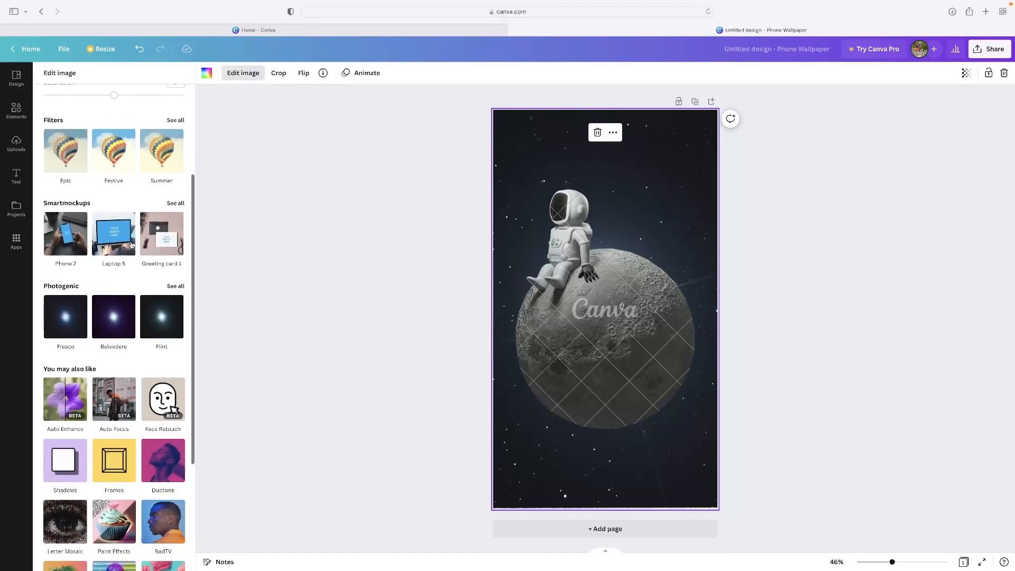
pyautogui.scroll(-4, 132, 244)
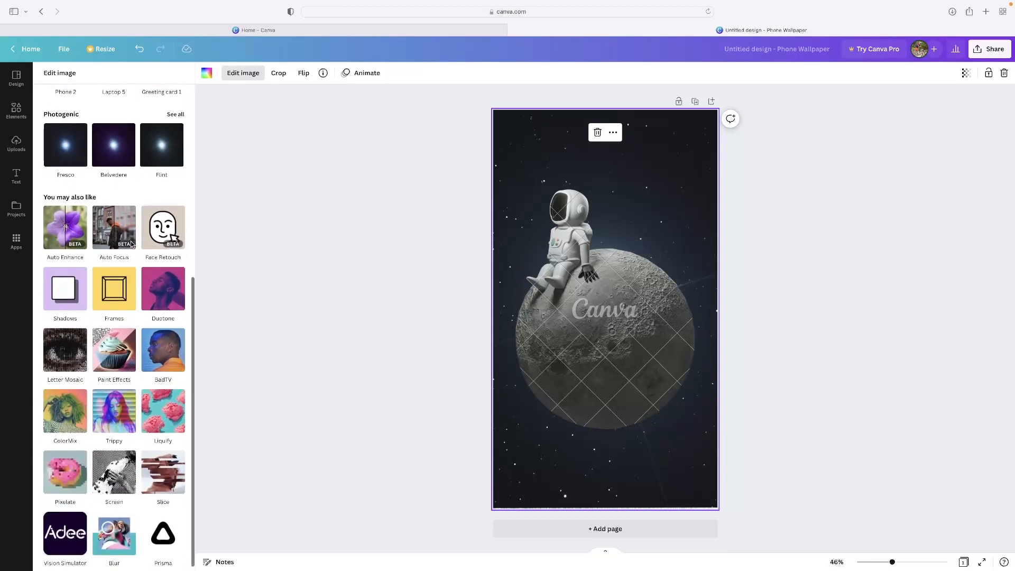
pyautogui.scroll(3, 133, 274)
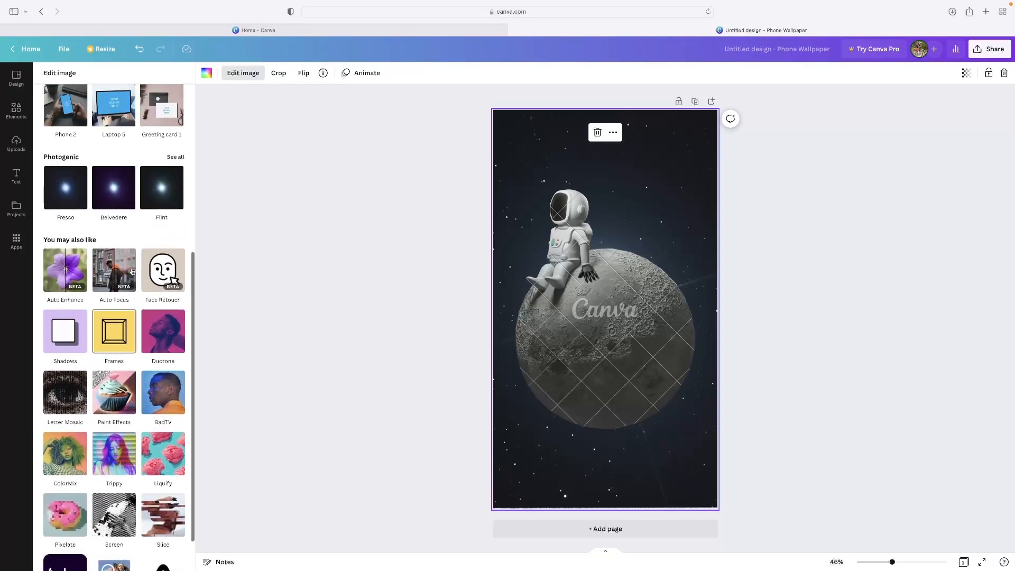
pyautogui.scroll(-2, 125, 249)
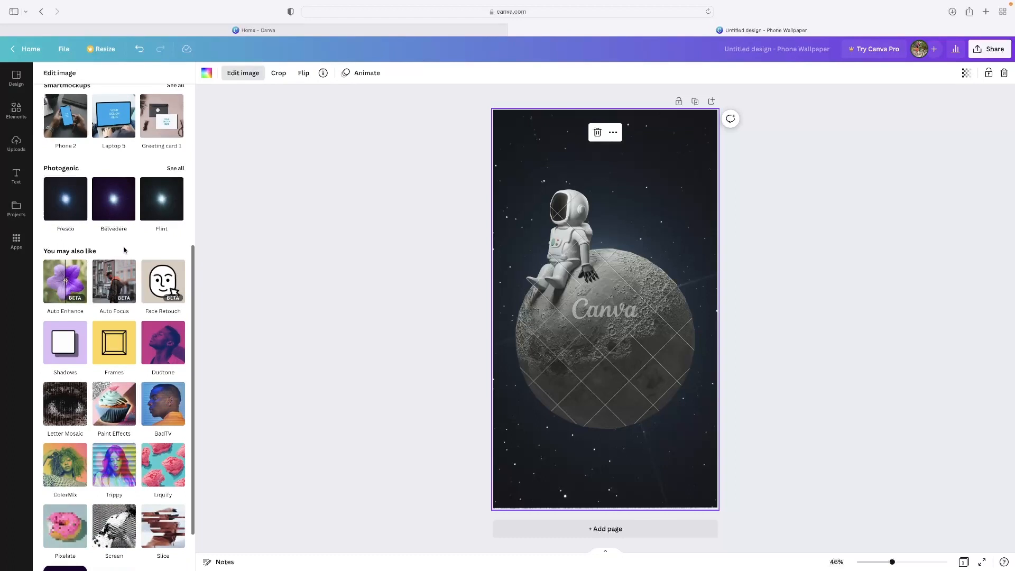
pyautogui.click(63, 399)
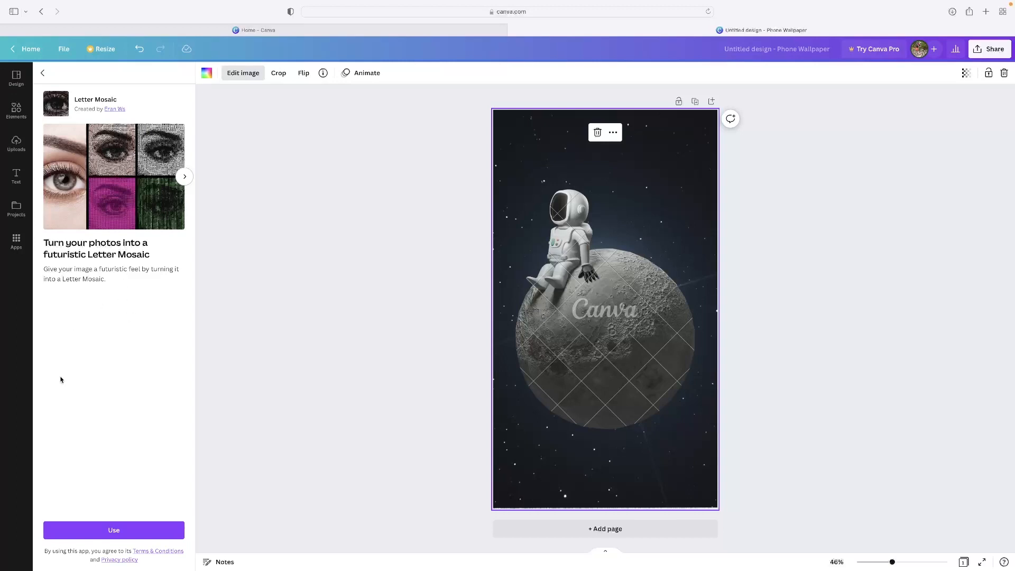
pyautogui.click(123, 527)
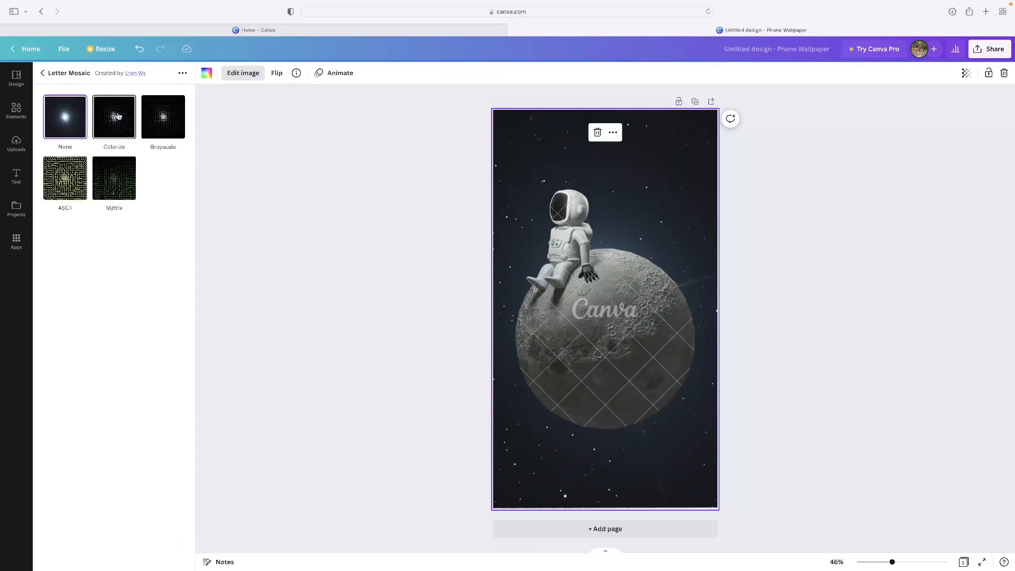
pyautogui.click(114, 116)
pyautogui.click(164, 127)
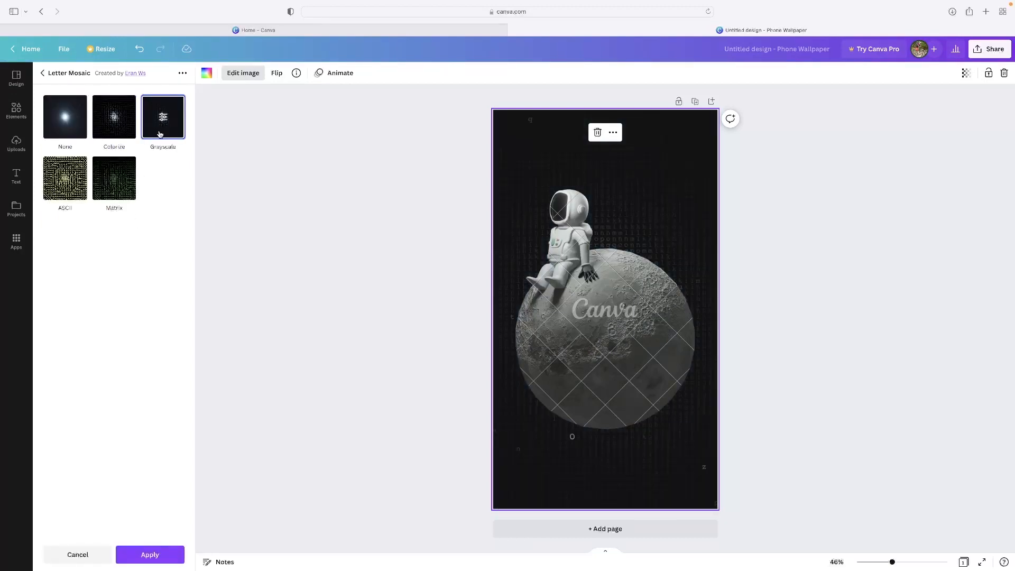
pyautogui.click(70, 180)
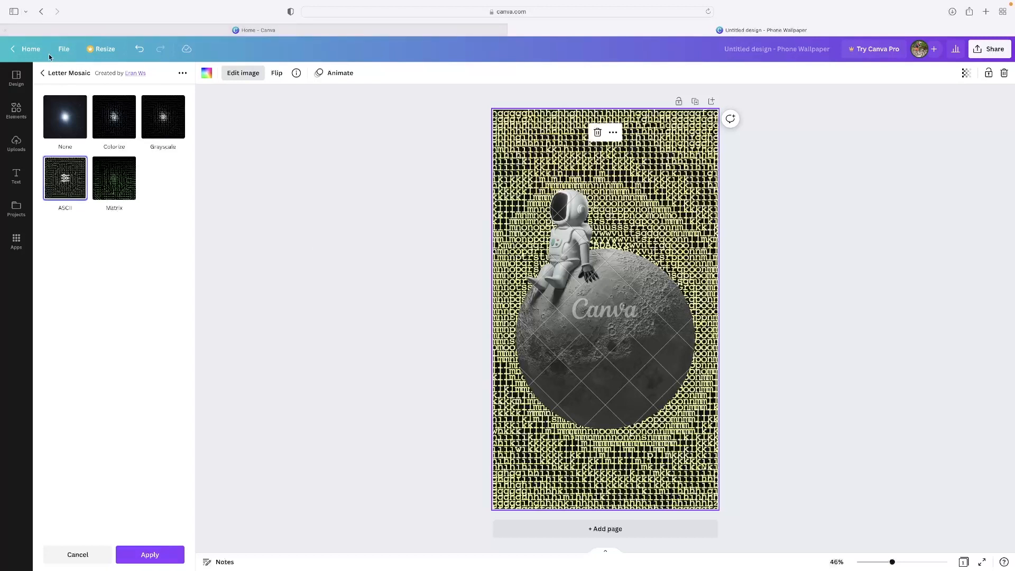
pyautogui.click(44, 73)
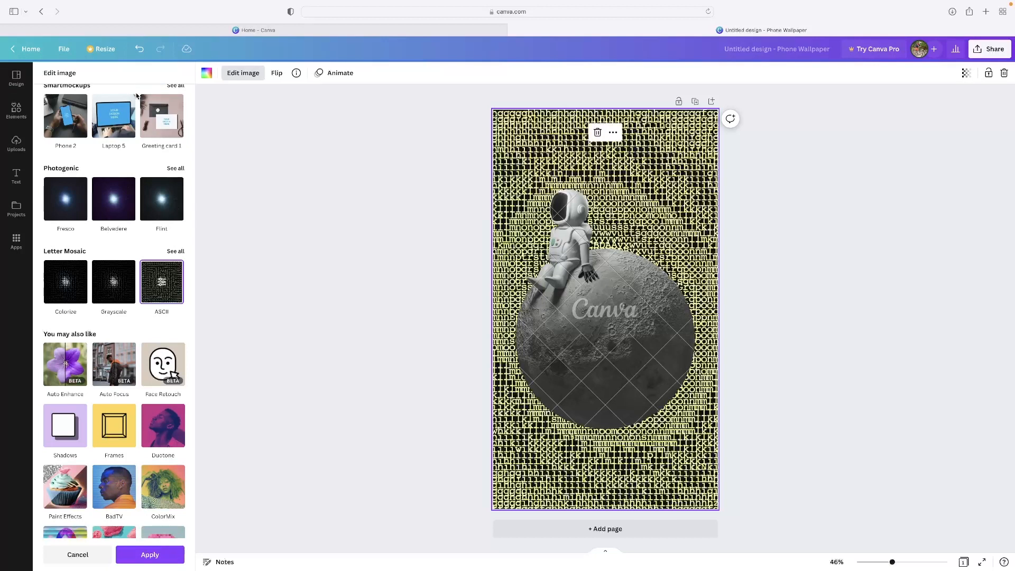
# Look through the remaining image effects and reduce the starry background's saturation to -15
pyautogui.scroll(-5, 139, 154)
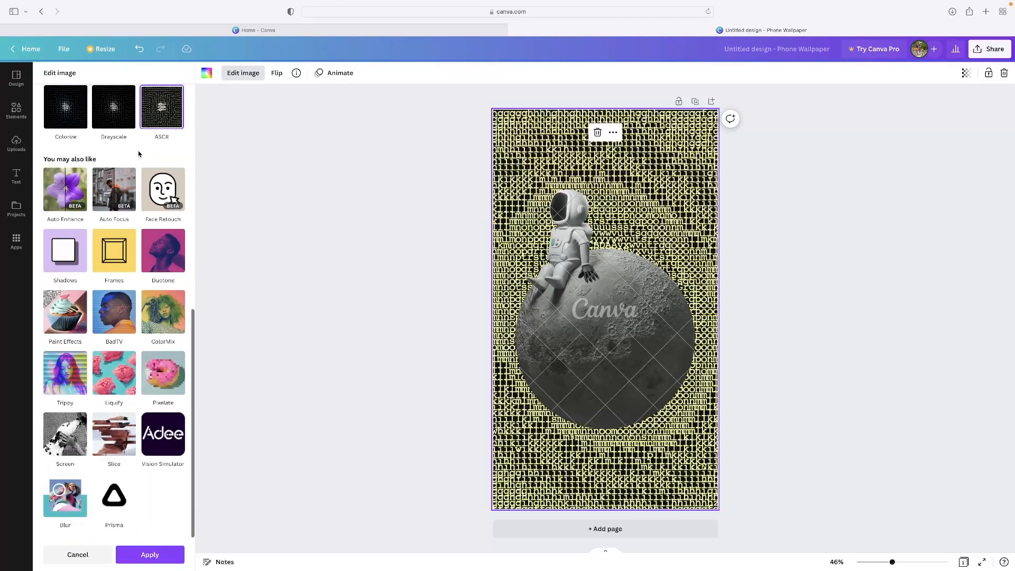
pyautogui.scroll(12, 138, 153)
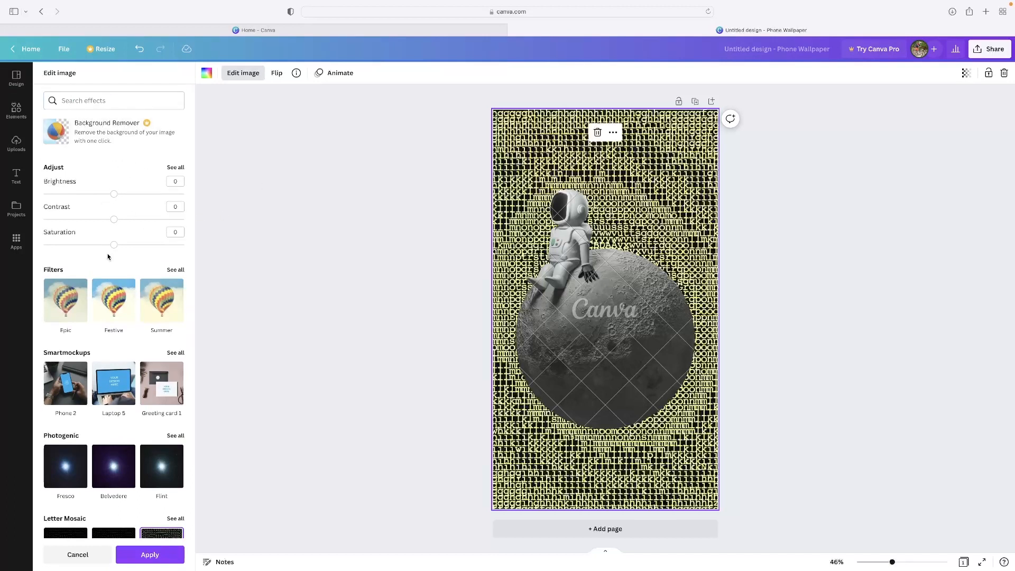
pyautogui.scroll(-1, 113, 246)
pyautogui.moveTo(114, 246)
pyautogui.mouseDown()
pyautogui.moveTo(161, 249)
pyautogui.moveTo(65, 243)
pyautogui.moveTo(105, 239)
pyautogui.mouseUp()
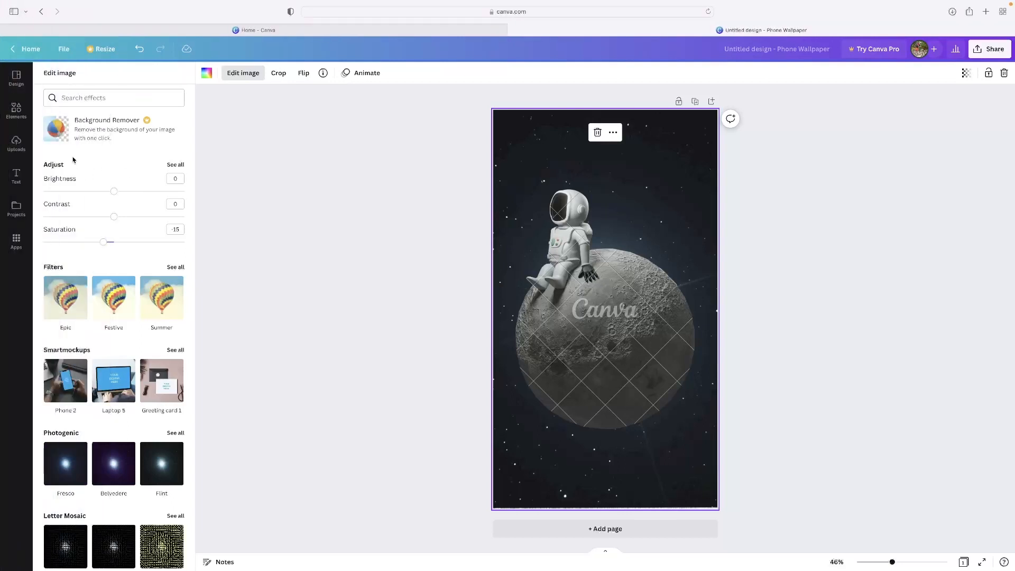
# Add the recently used boxing glove graphic, shrink it and place it beside the astronaut over the moon's upper-right edge
pyautogui.click(24, 115)
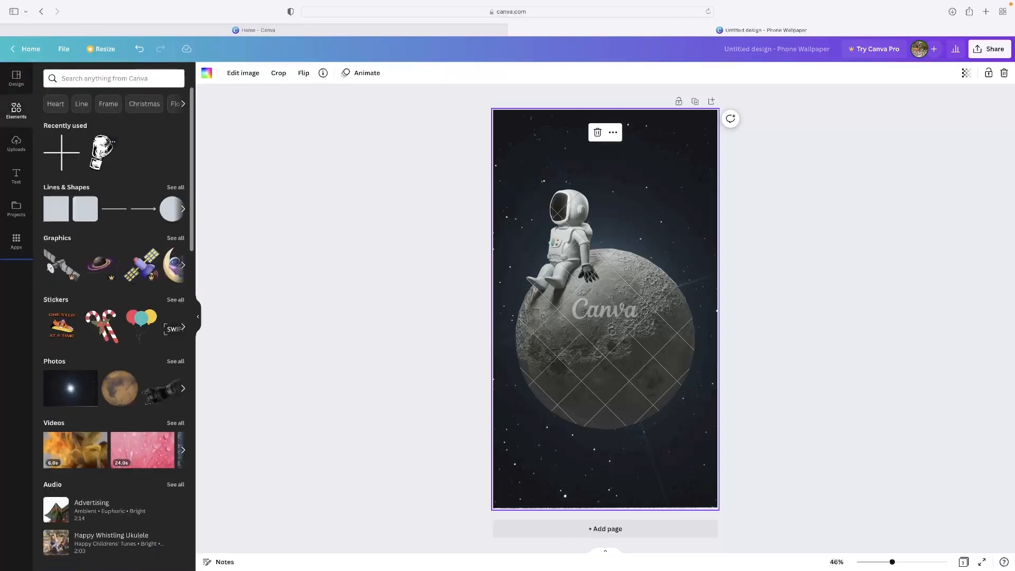
pyautogui.moveTo(106, 151); pyautogui.dragTo(597, 381)
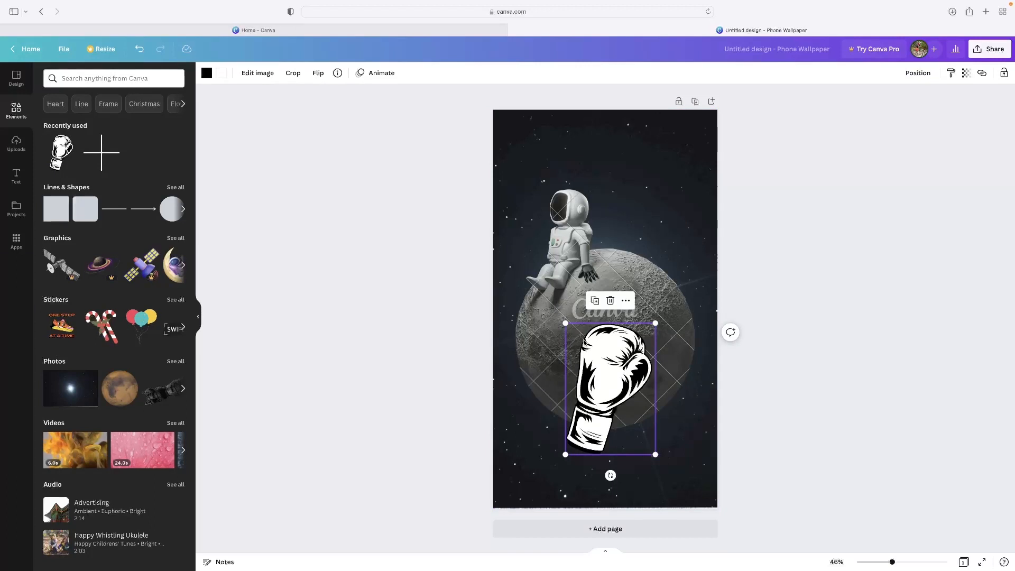
pyautogui.moveTo(655, 323); pyautogui.dragTo(621, 372)
pyautogui.moveTo(593, 418); pyautogui.dragTo(660, 259)
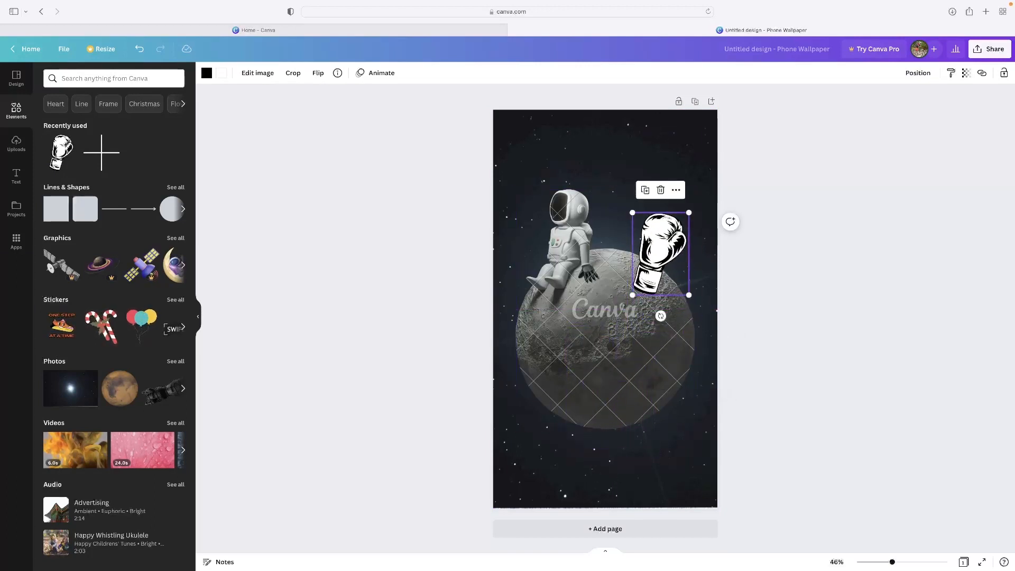
# Recolour the boxing glove's black parts red and its white parts purple, and nudge it slightly to the right
pyautogui.click(206, 73)
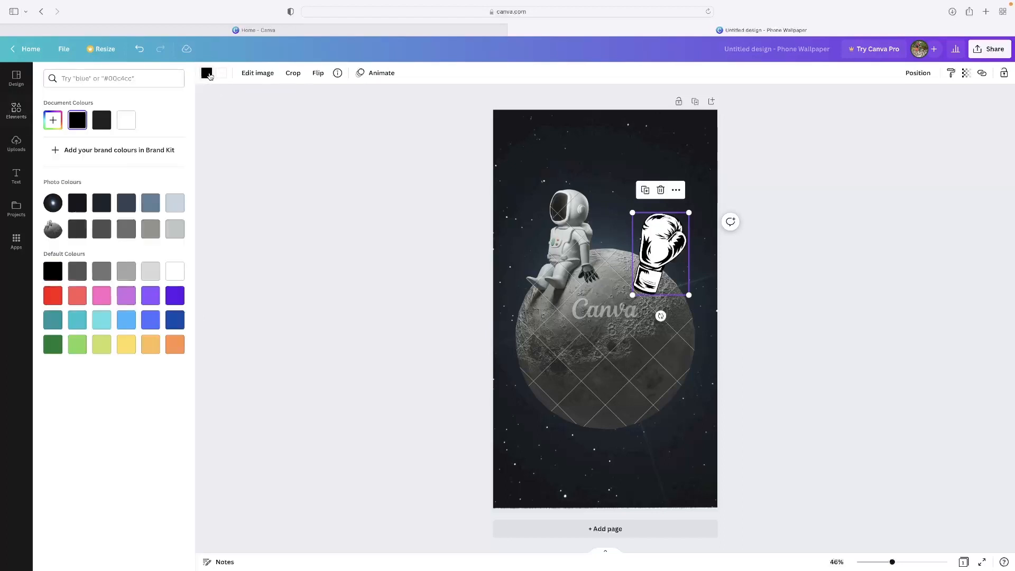
pyautogui.click(54, 297)
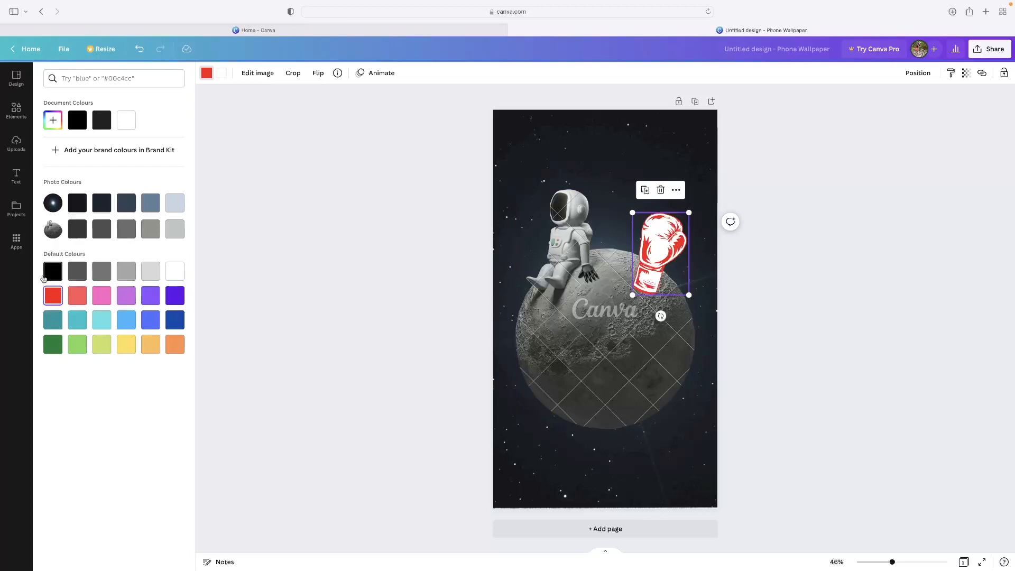
pyautogui.click(220, 75)
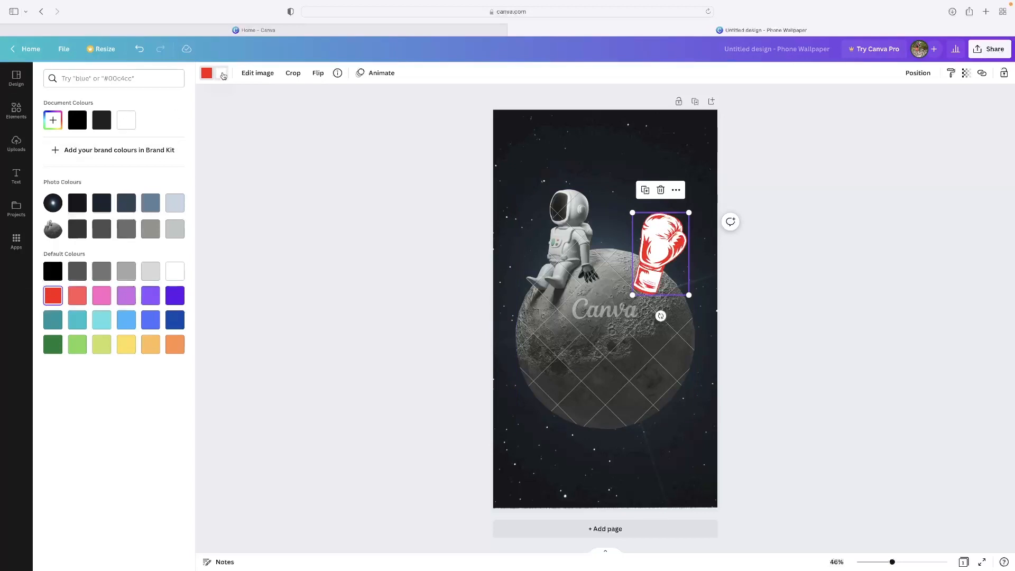
pyautogui.click(150, 297)
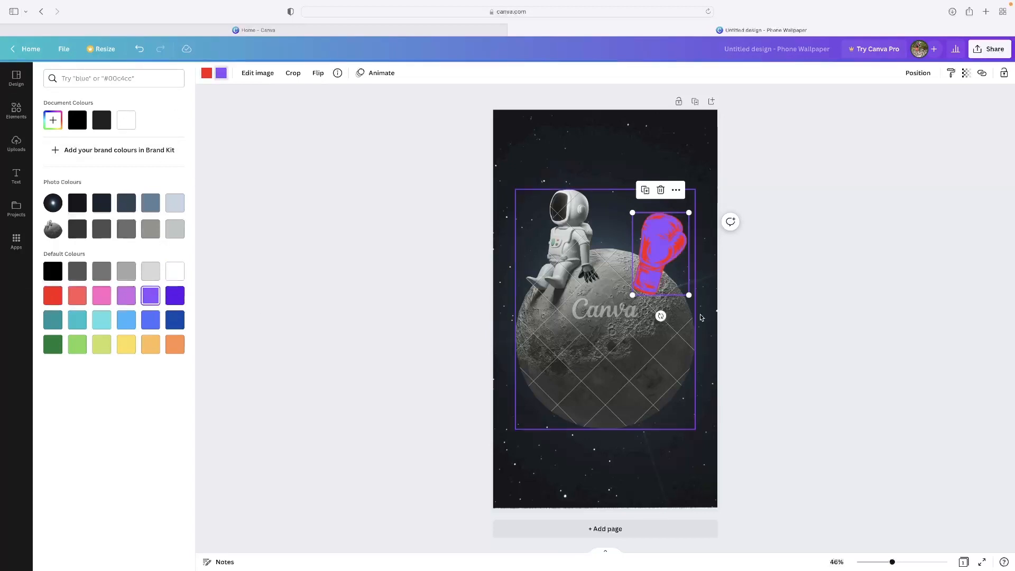
pyautogui.moveTo(642, 249); pyautogui.dragTo(644, 249)
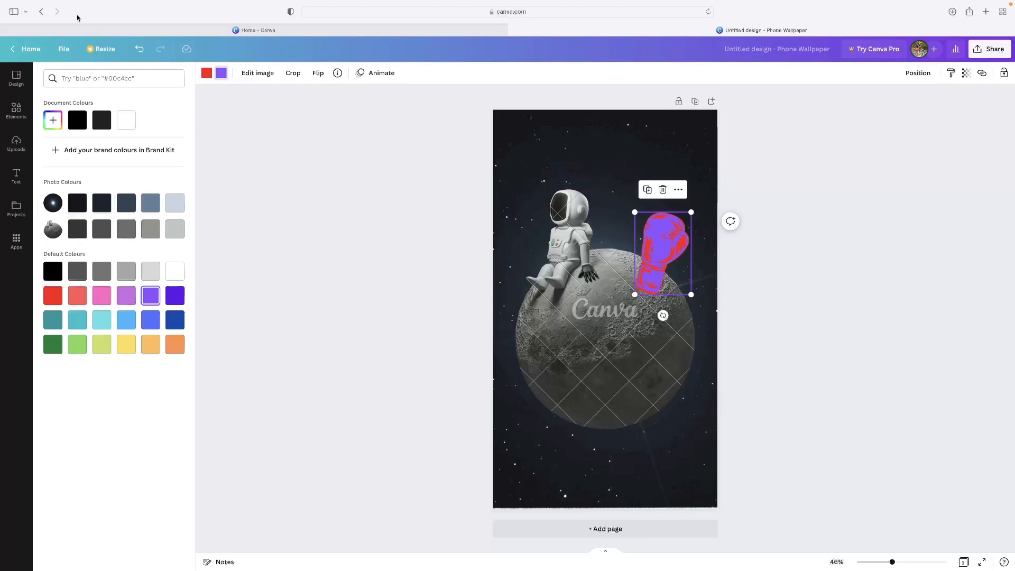
# Return to the home page, look over the recent designs and open the Tortilla Chips Modern Food Label
pyautogui.click(45, 53)
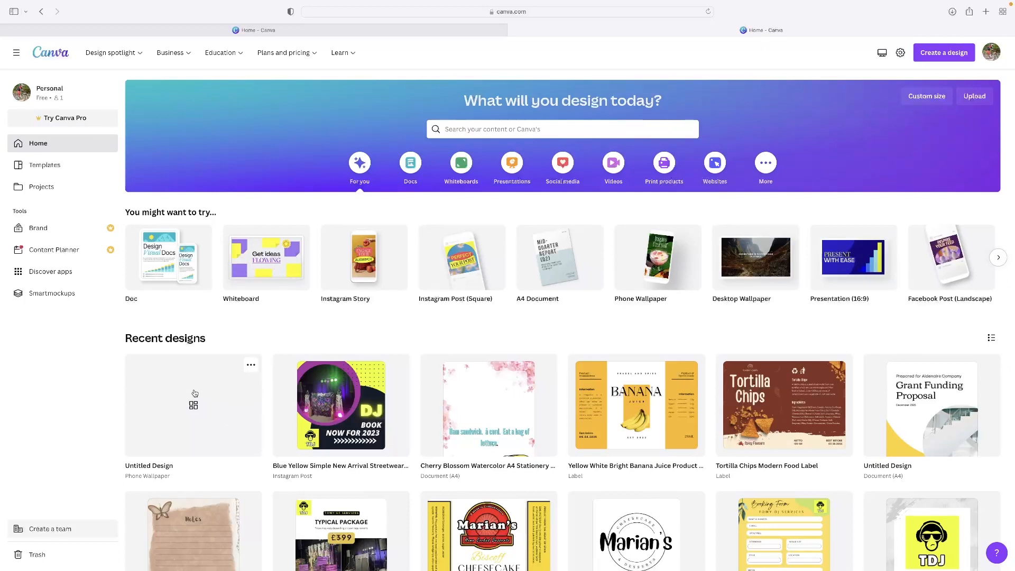
pyautogui.scroll(-8, 195, 387)
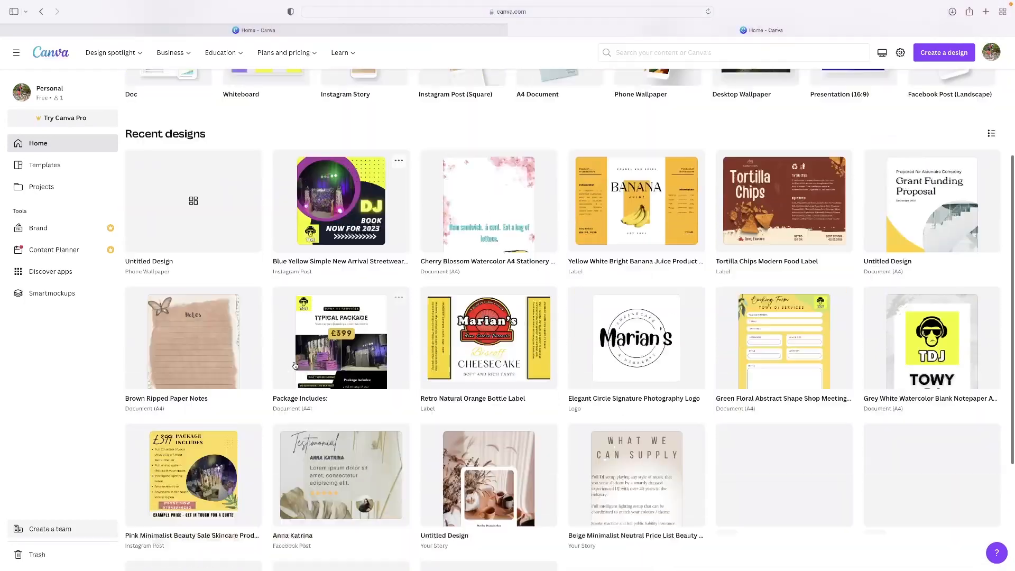
pyautogui.scroll(6, 243, 376)
pyautogui.scroll(-6, 295, 365)
pyautogui.scroll(8, 295, 365)
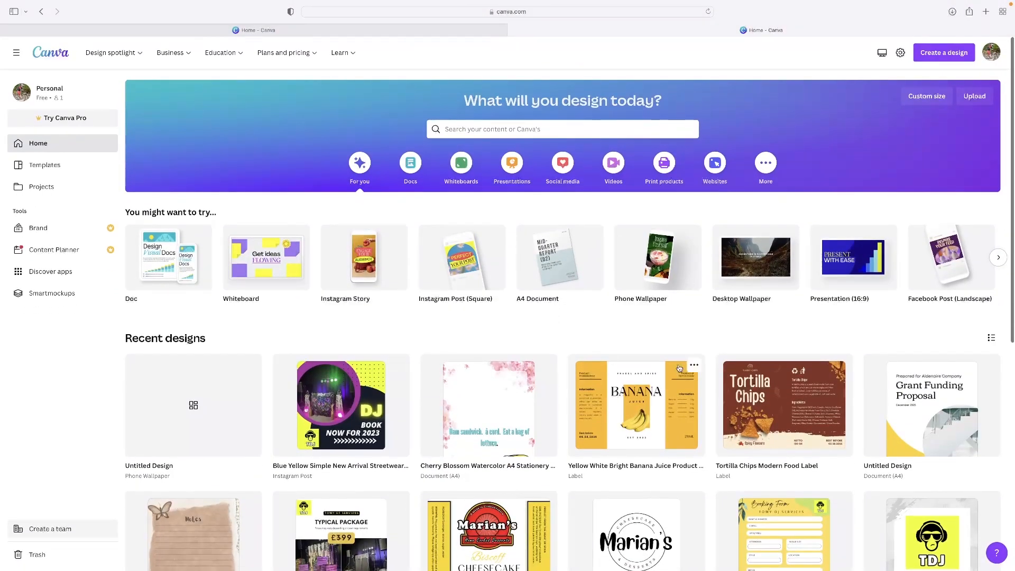
pyautogui.click(836, 401)
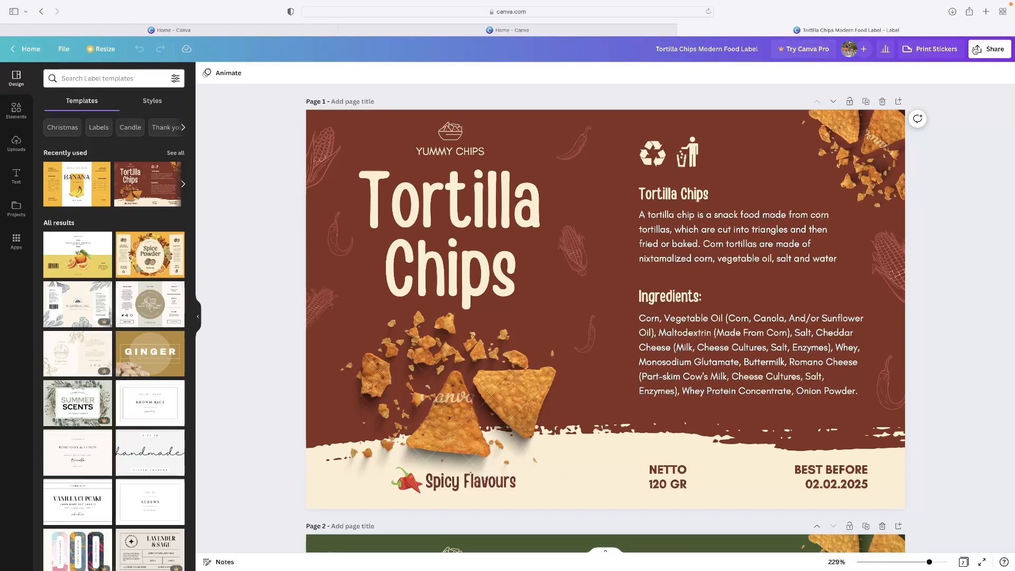
# Check the available download file types and download all pages of the label as PDF Print with the RGB colour profile
pyautogui.click(1002, 49)
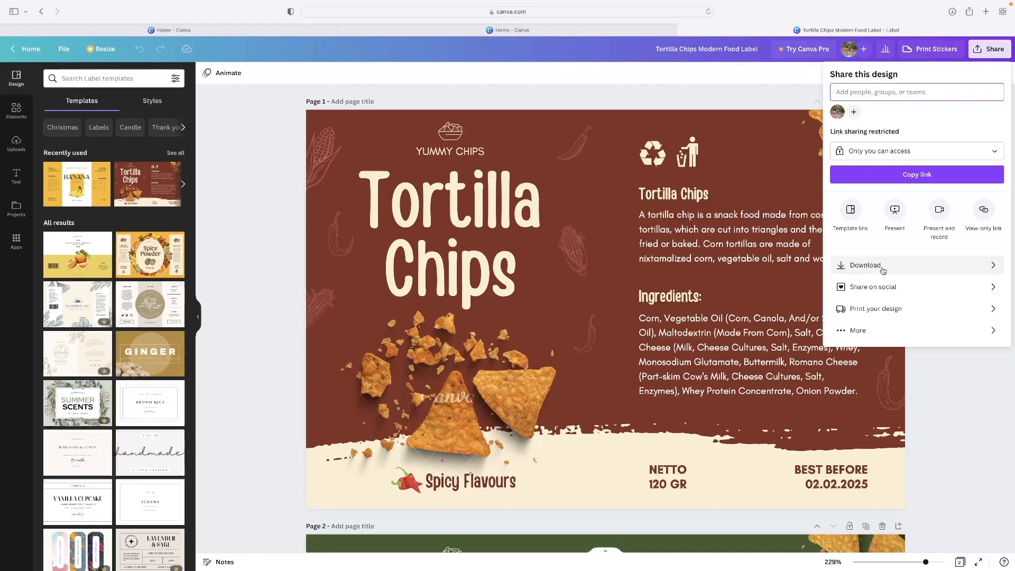
pyautogui.click(913, 266)
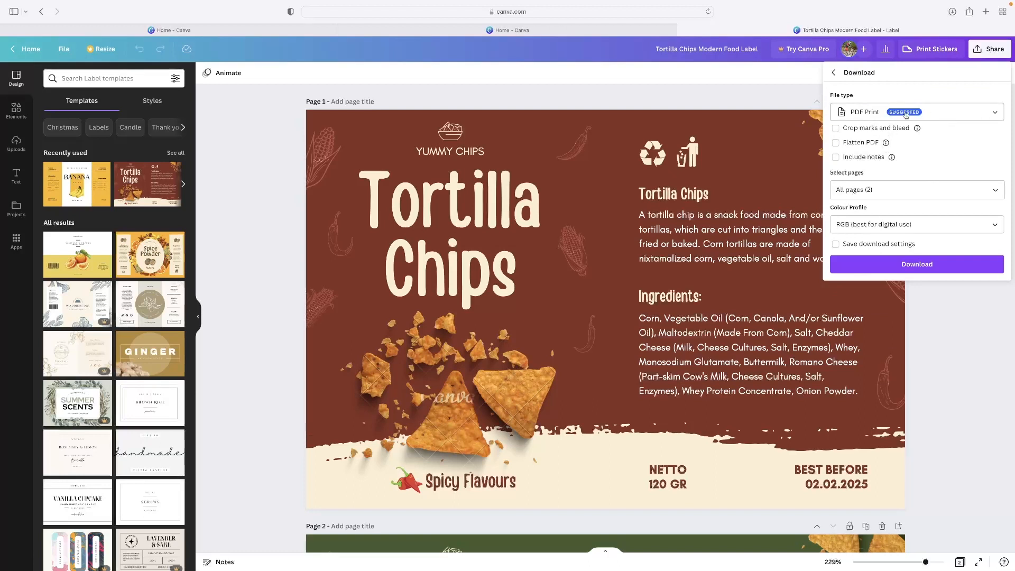
pyautogui.click(966, 114)
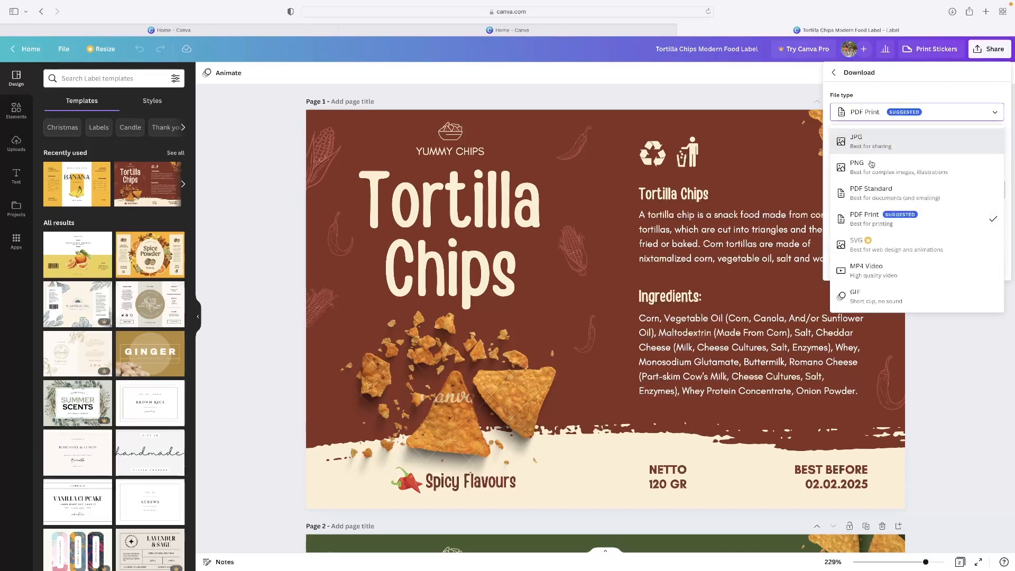
pyautogui.click(940, 80)
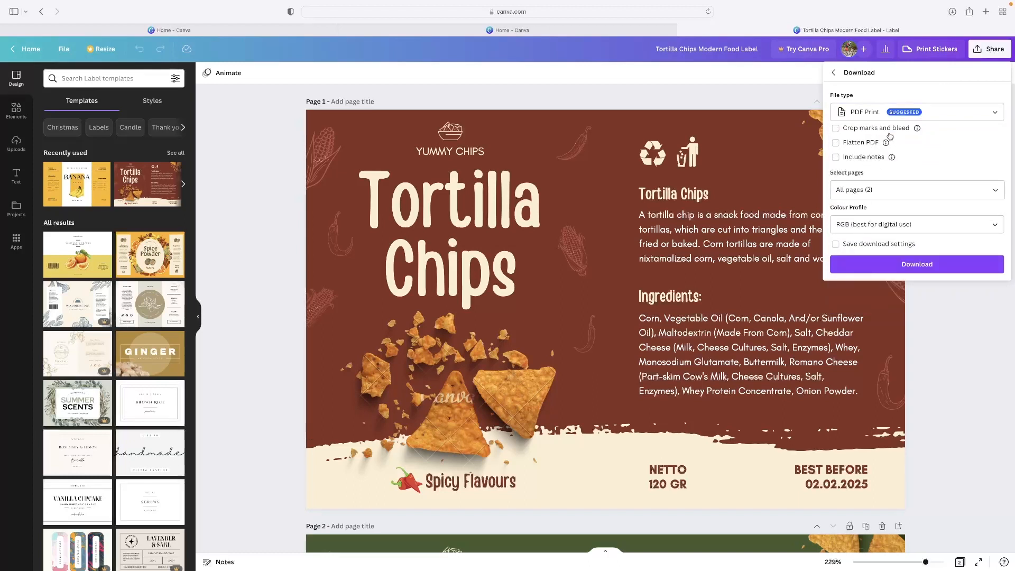
pyautogui.click(943, 270)
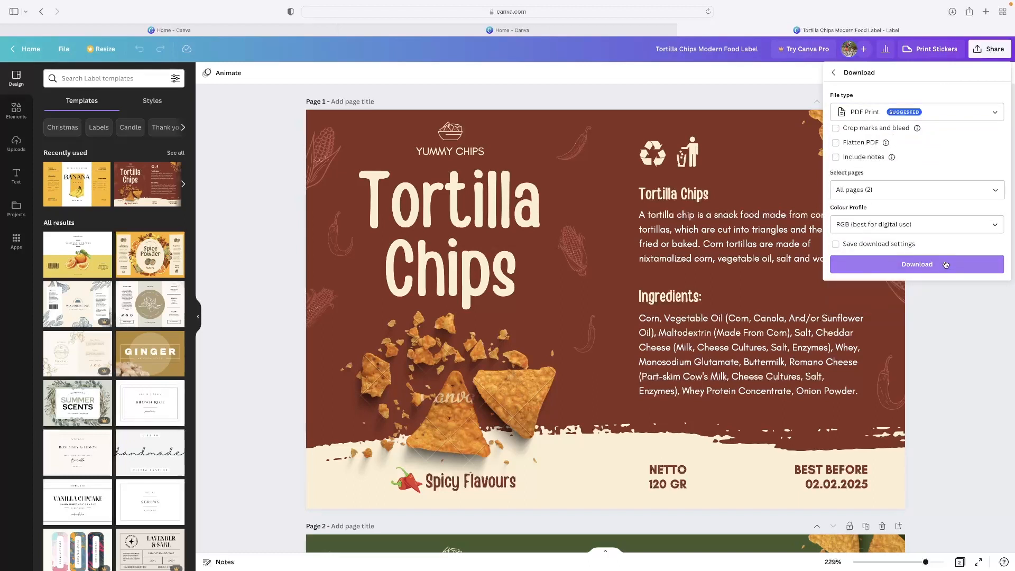